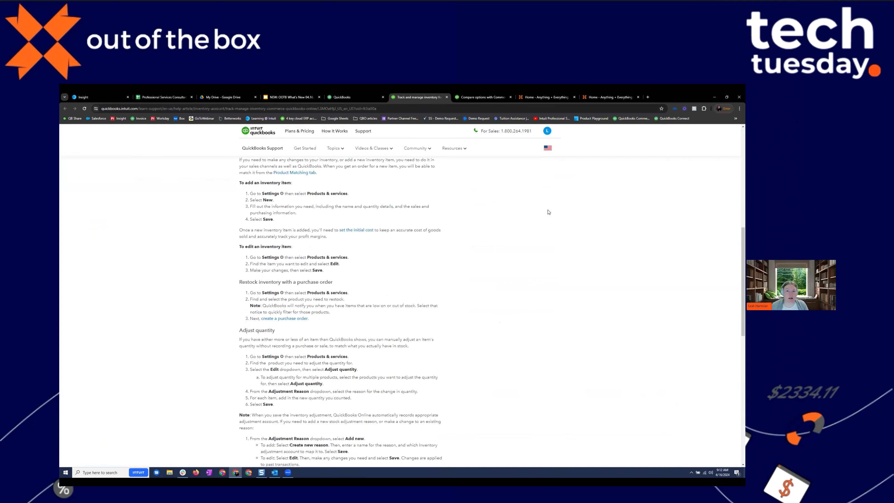
- Open the article comparing Commerce options and review the feature table with and without inventory tracking
left_click(471, 98)
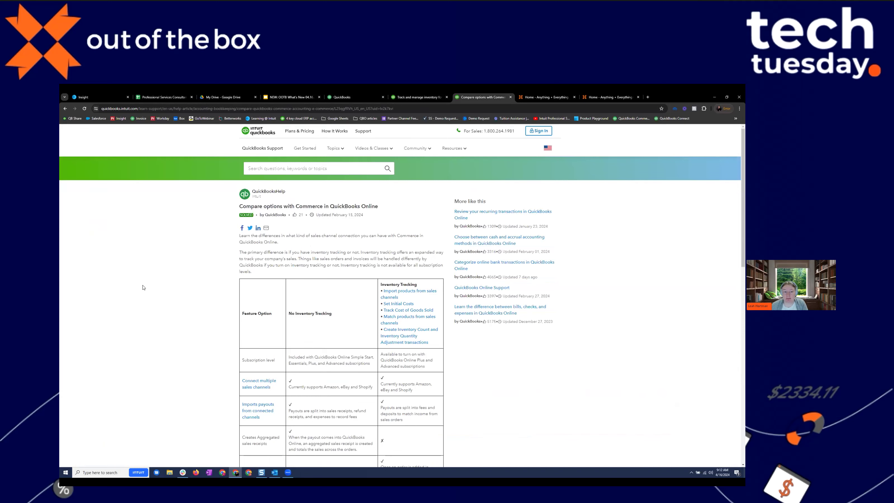
scroll(143, 288, "down", 1)
scroll(143, 288, "down", 2)
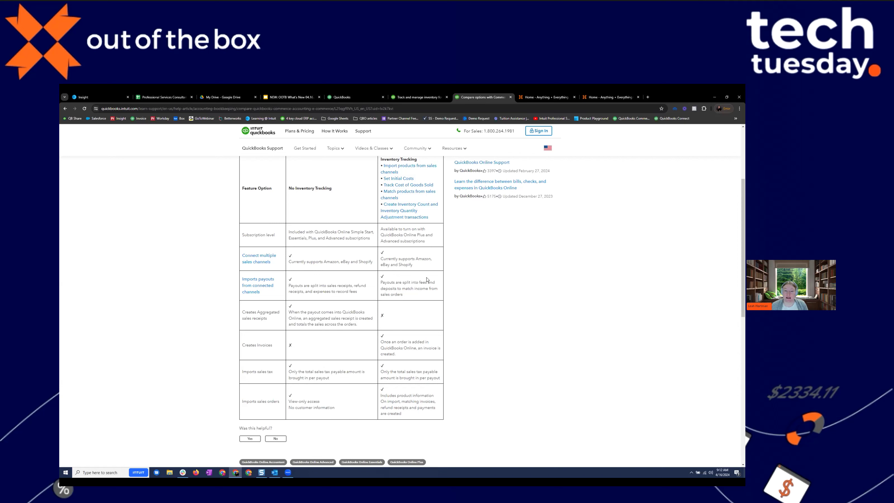
scroll(426, 279, "up", 2)
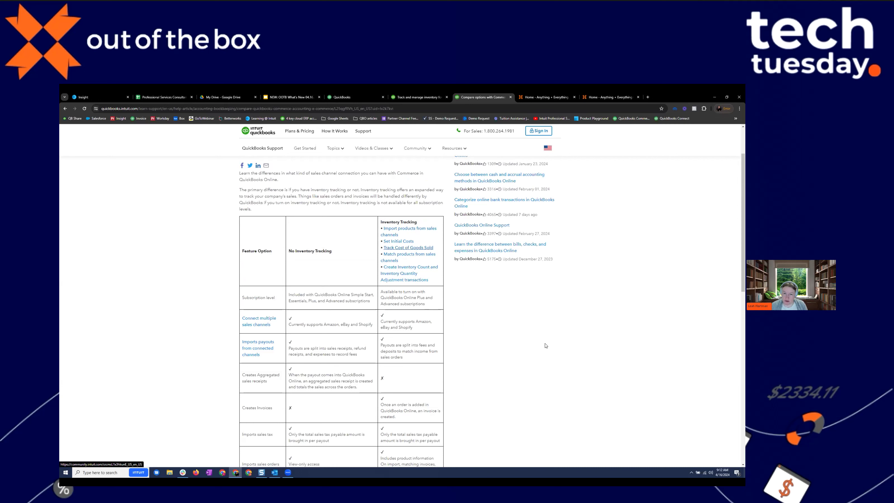
scroll(547, 350, "down", 2)
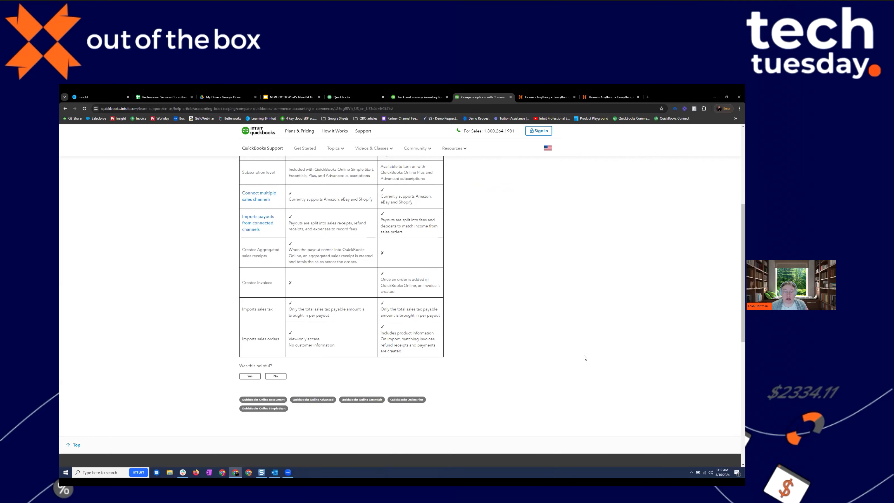
scroll(584, 358, "up", 2)
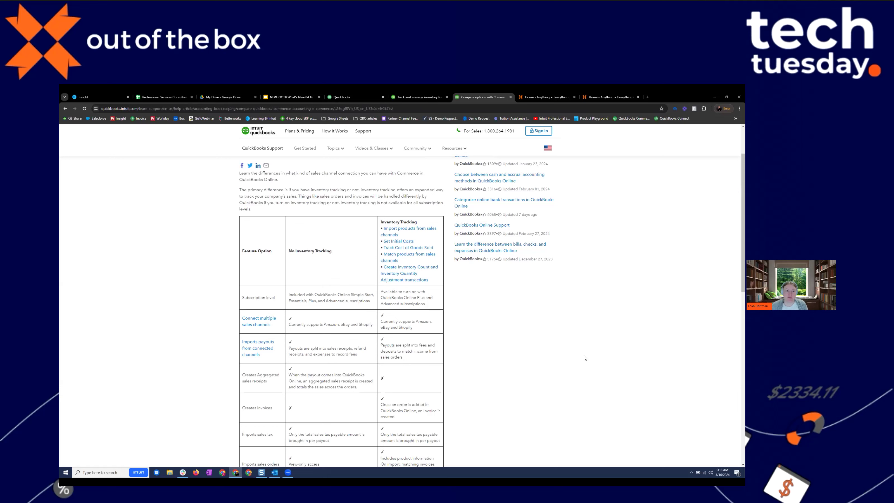
- Return to the B3 Fitness company and view the reconciled and unreconciled bank statements for the Chase Checking account in Reconcile
left_click(356, 98)
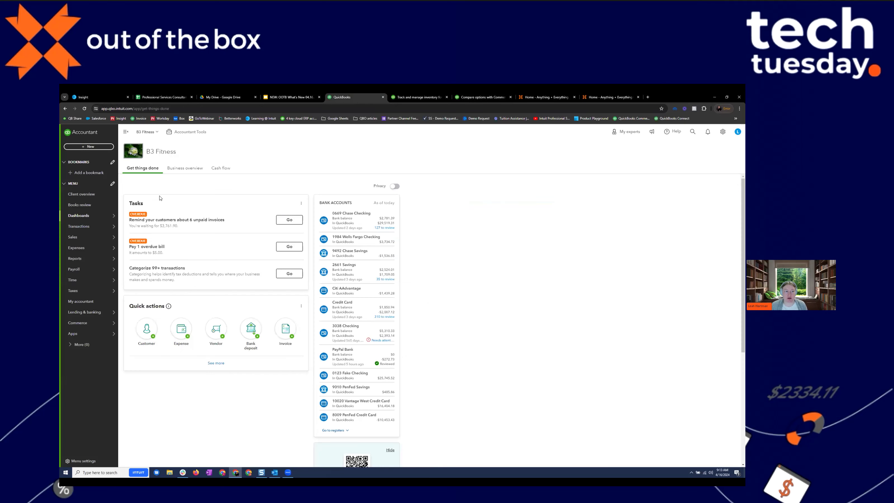
mouse_move(106, 229)
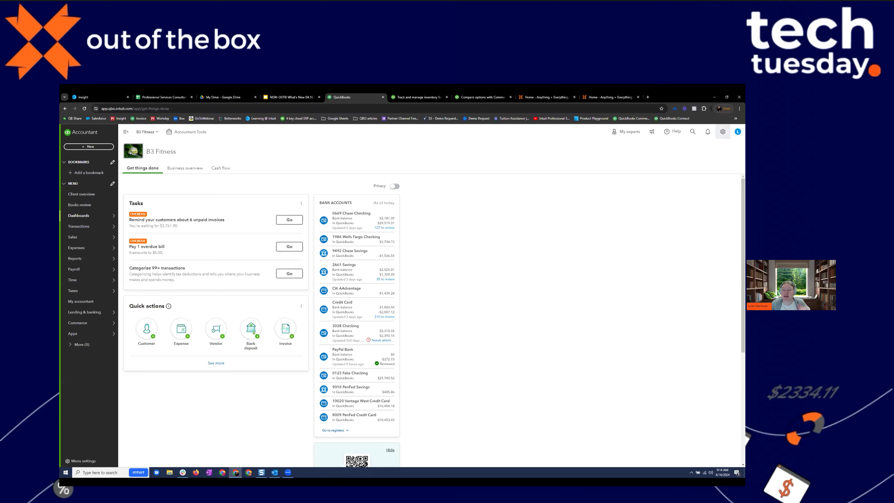
left_click(723, 132)
left_click(650, 204)
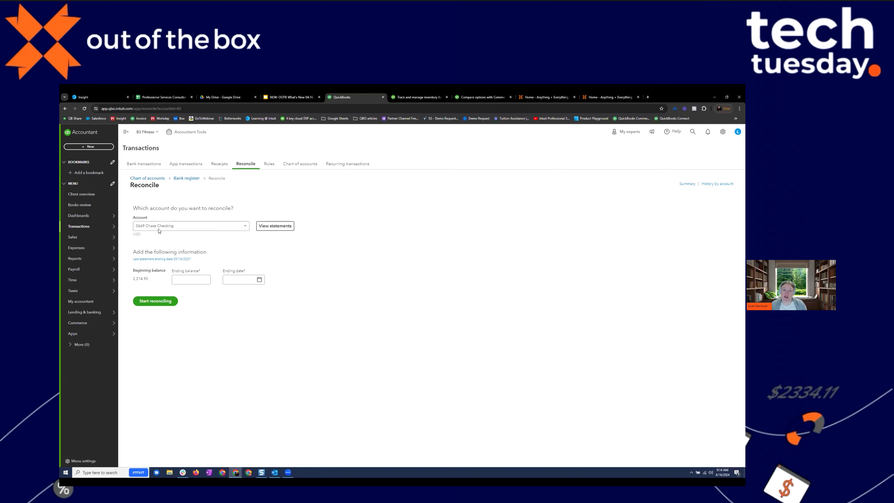
left_click(274, 230)
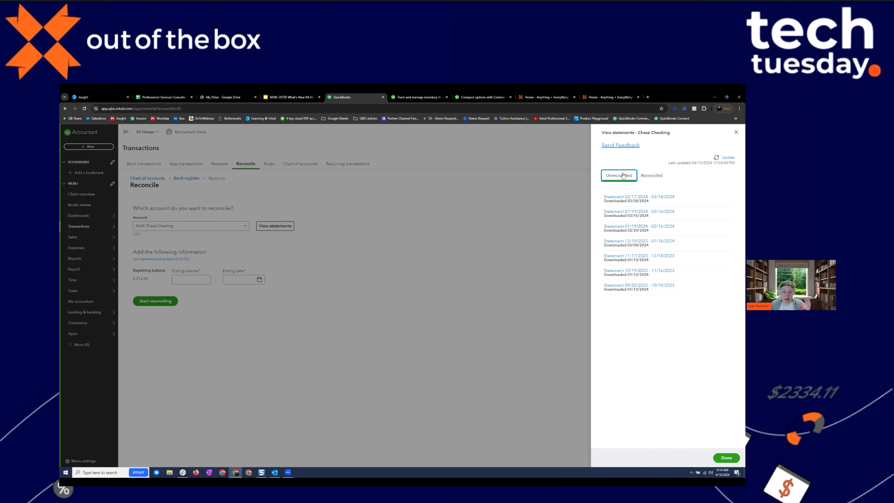
left_click(651, 178)
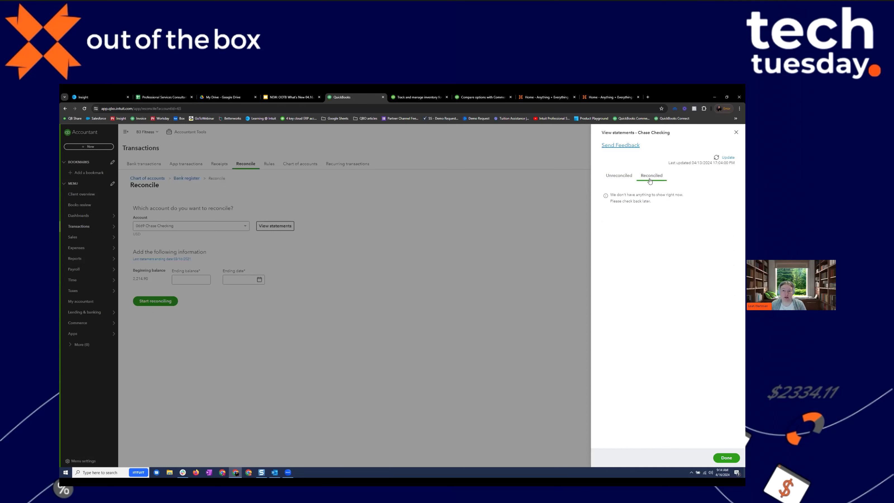
left_click(619, 176)
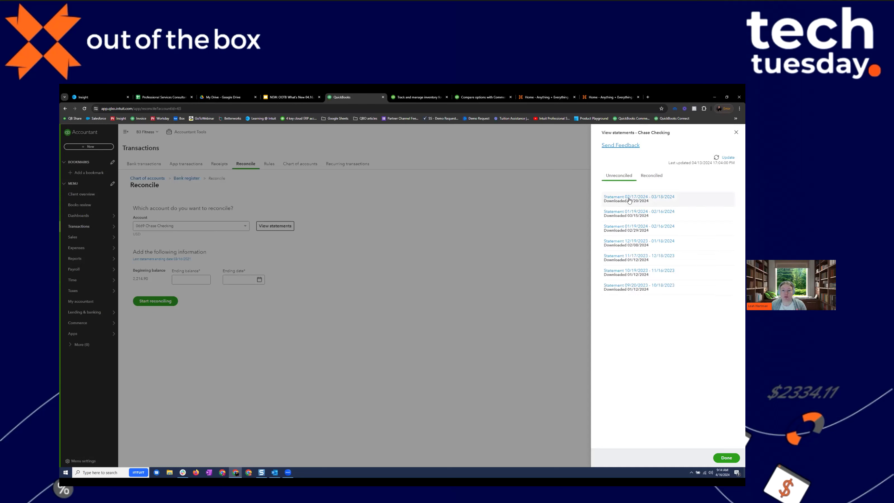
- View the unreconciled Chase Checking statement starting 02/17/2024, then close it and the statement list
left_click(629, 198)
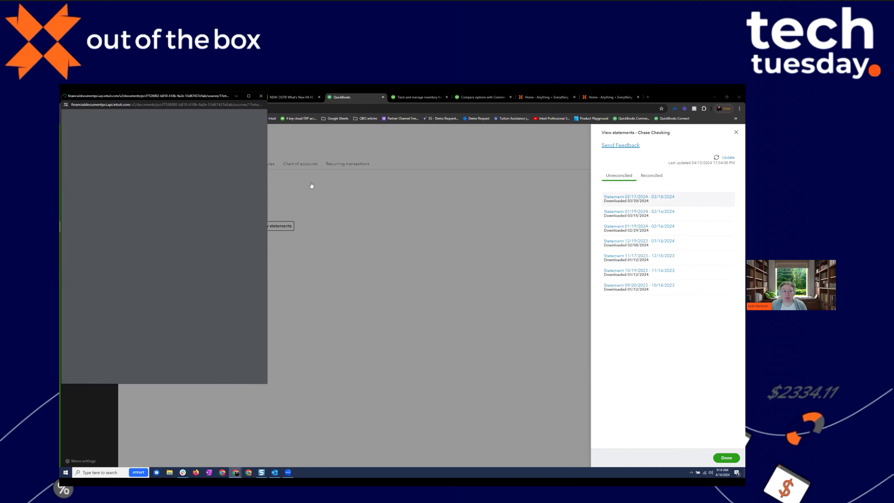
left_click(236, 96)
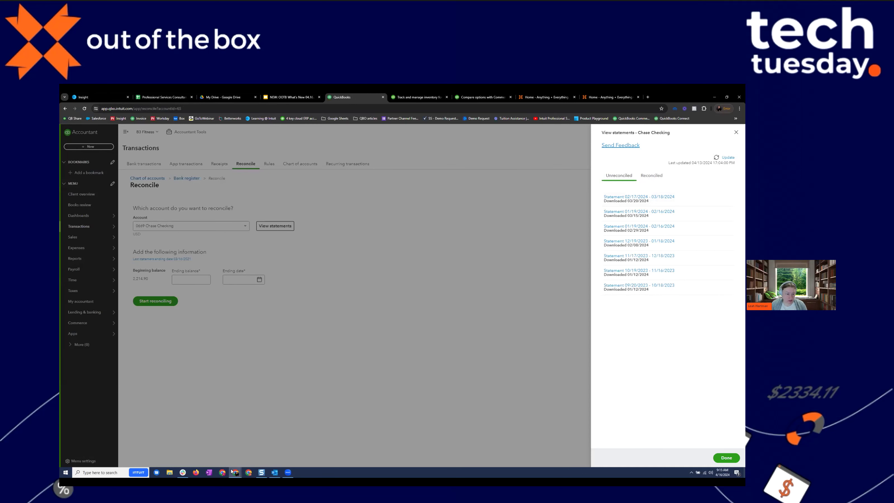
mouse_move(234, 471)
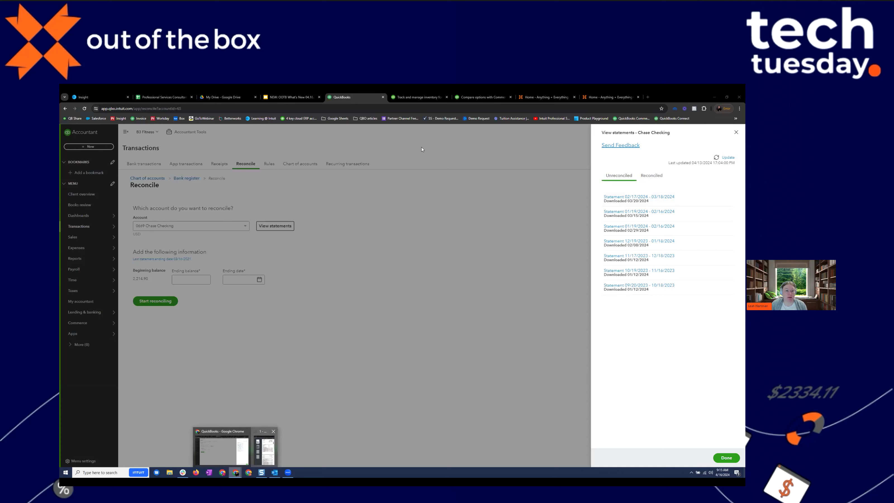
left_click(264, 448)
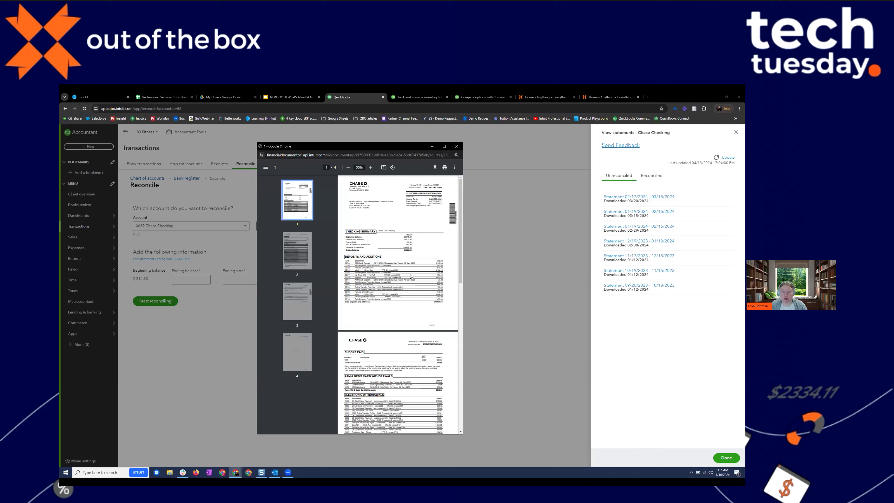
left_click(458, 147)
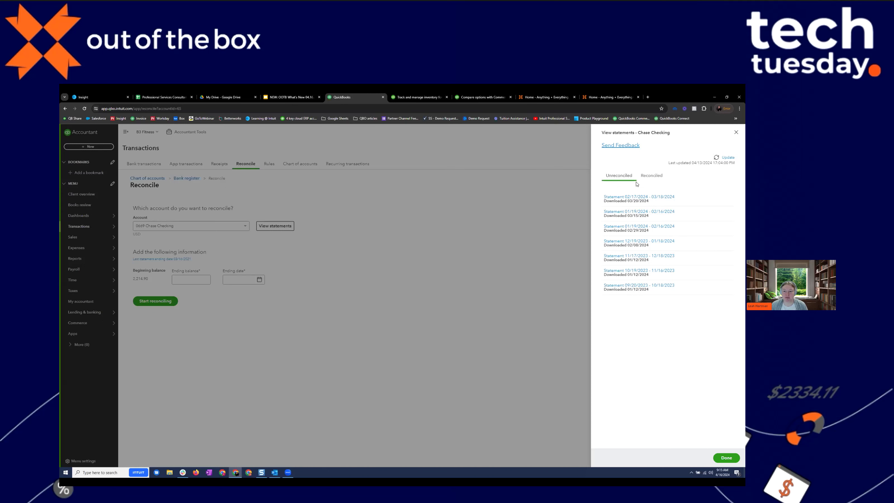
left_click(736, 132)
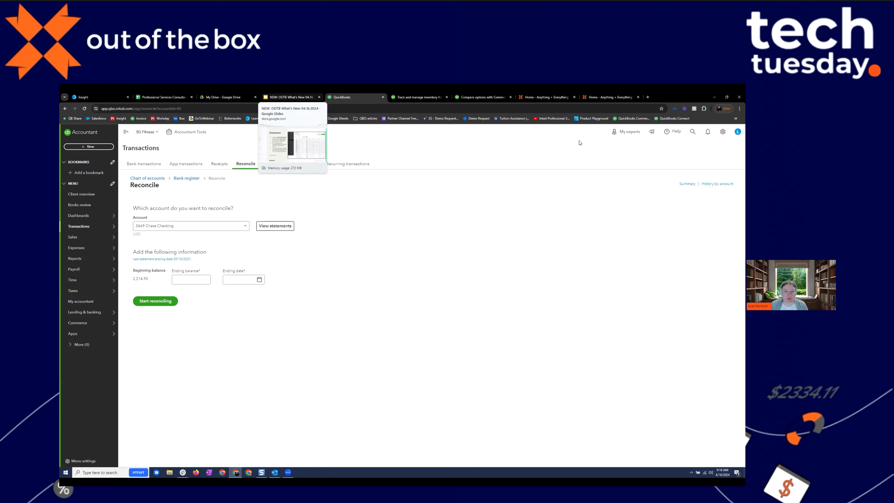
- Switch to the Google Slides deck and present it from the Commerce slide through to the QBO Advanced slide
key("ctrl+shift+Tab")
left_click(656, 132)
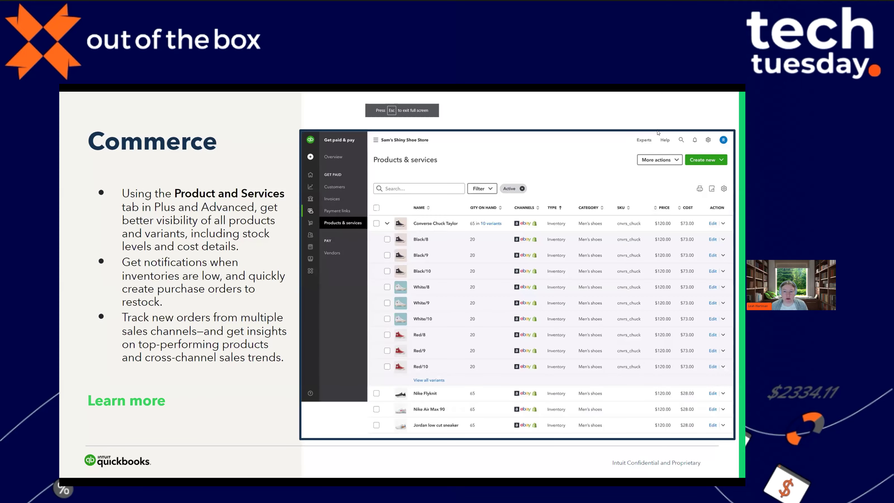
key("Right")
key("Right")
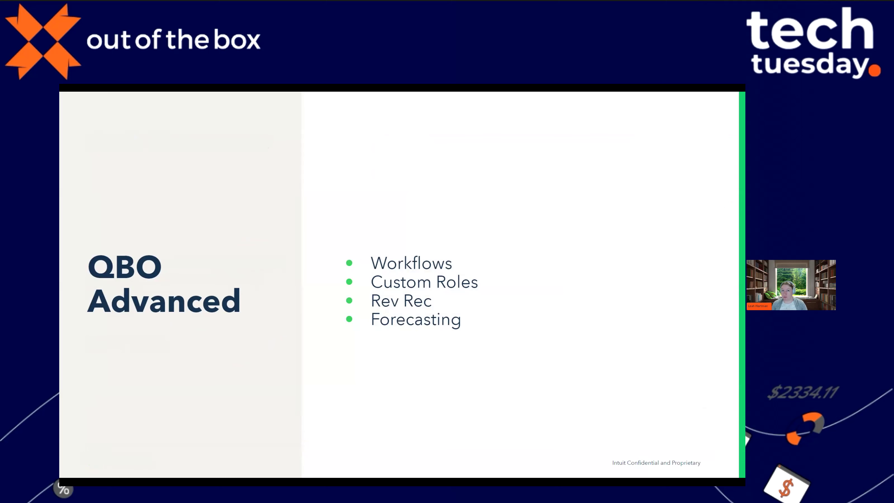
key("Right")
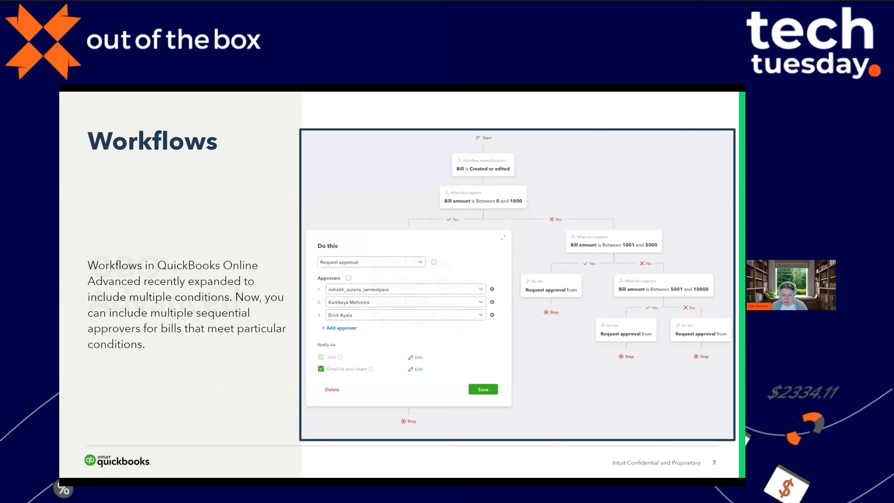
key("Left")
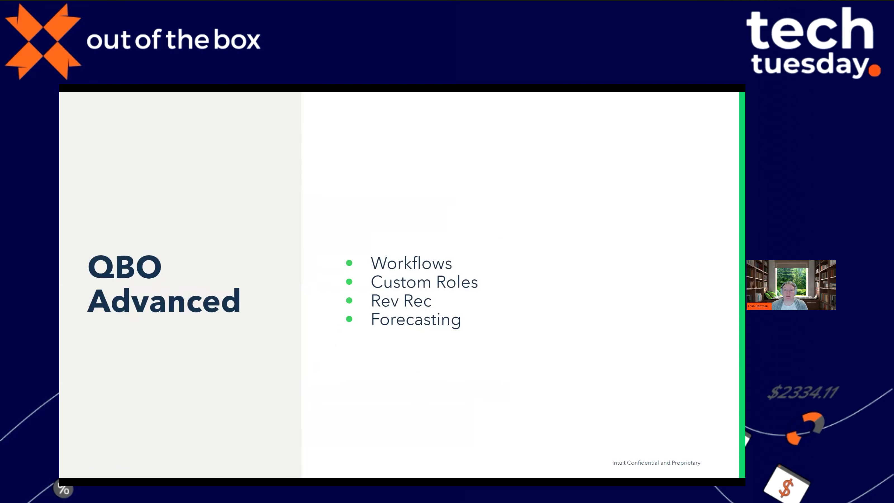
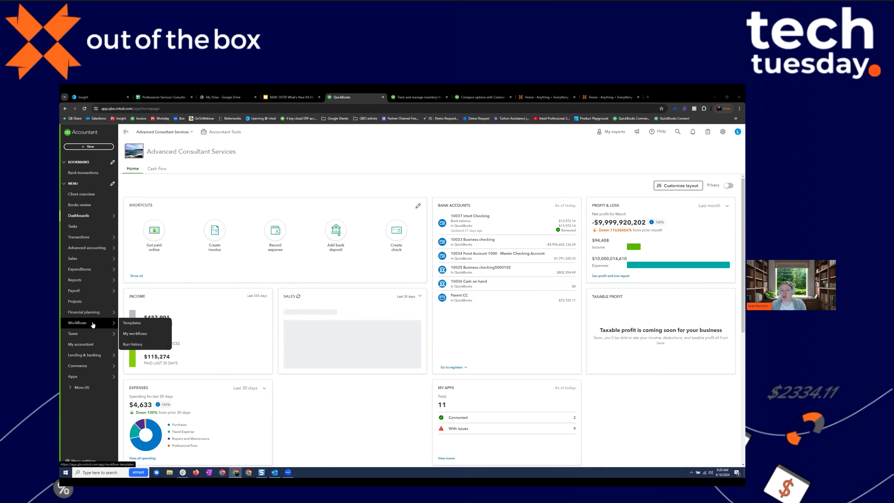
- Search the workflow templates for "bill" and open the Bill Multi-Condition Approval template
left_click(92, 324)
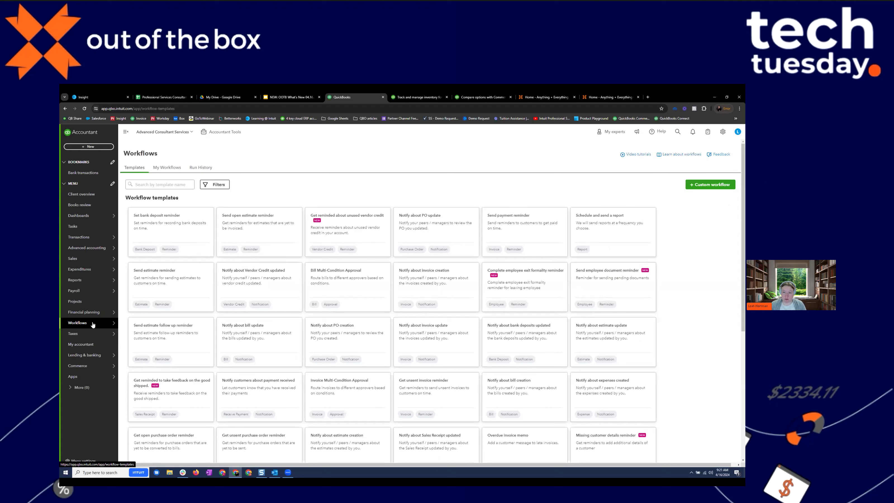
left_click(178, 186)
type("bill")
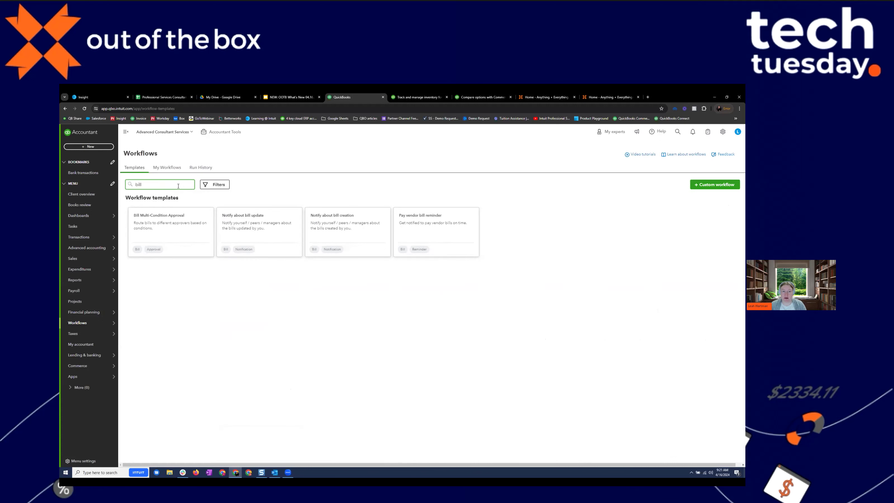
left_click(170, 243)
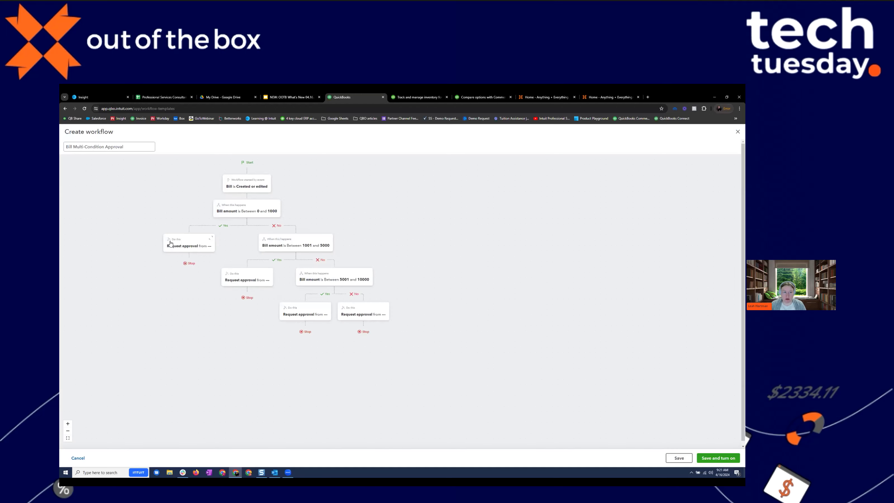
- Examine the condition fields available for the template's first bill amount rule, then close the workflow without saving
left_click(238, 212)
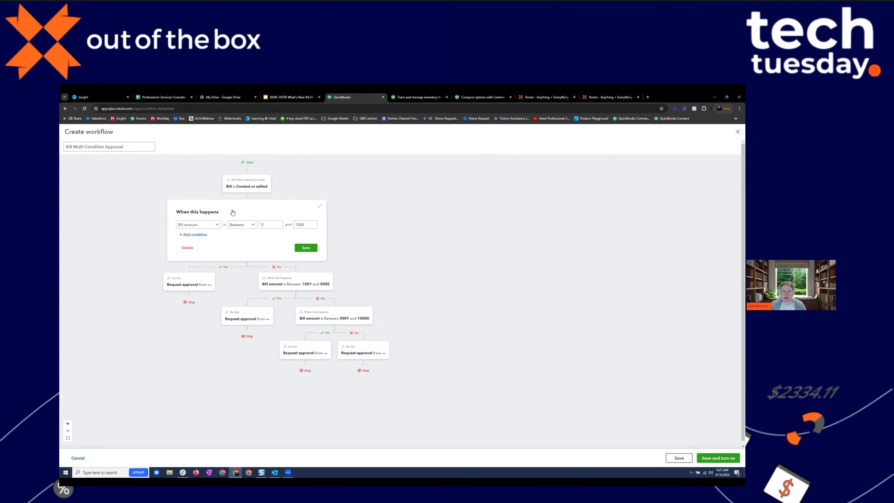
left_click(213, 226)
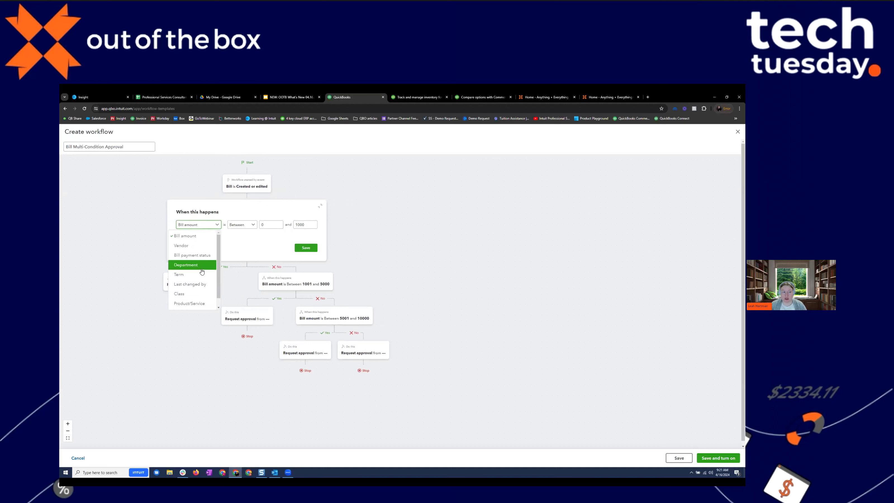
left_click(239, 248)
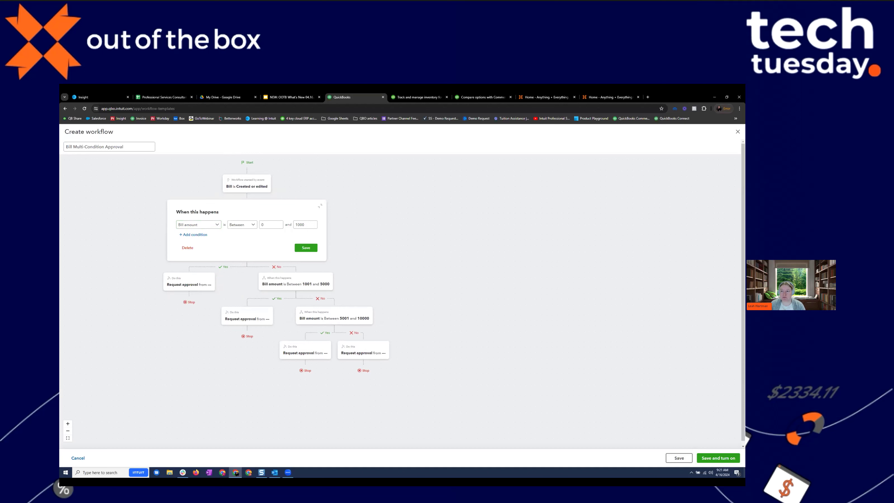
left_click(738, 131)
left_click(414, 339)
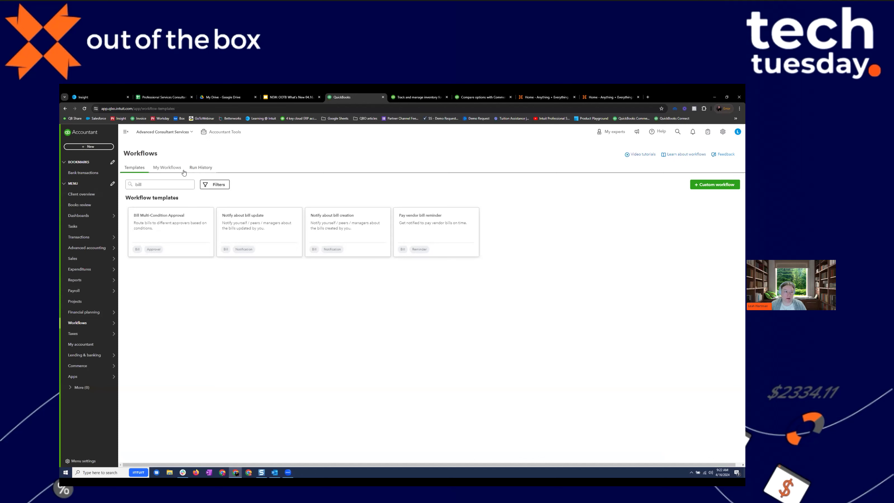
- View the company's existing workflows and the custom workflow options, then close the custom workflow without creating one
left_click(174, 169)
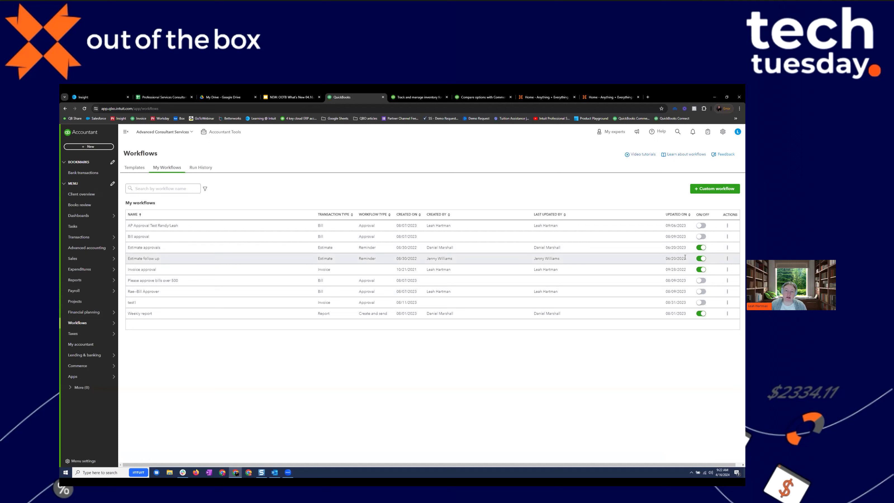
left_click(706, 193)
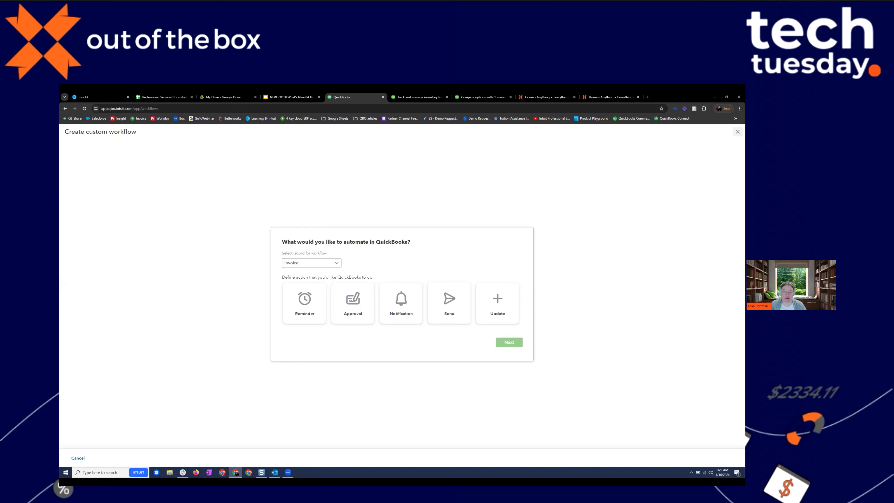
left_click(737, 132)
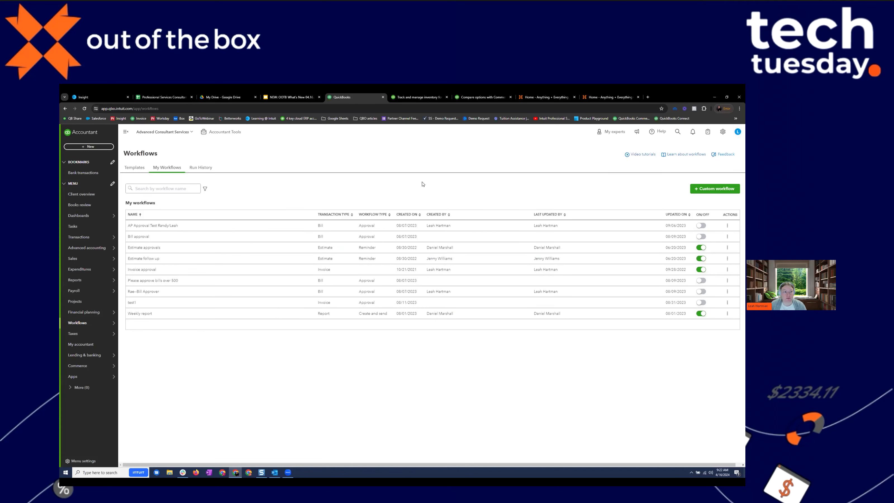
- Switch back to the Google Slides deck, present the Custom Roles slide, and exit the slideshow
left_click(295, 98)
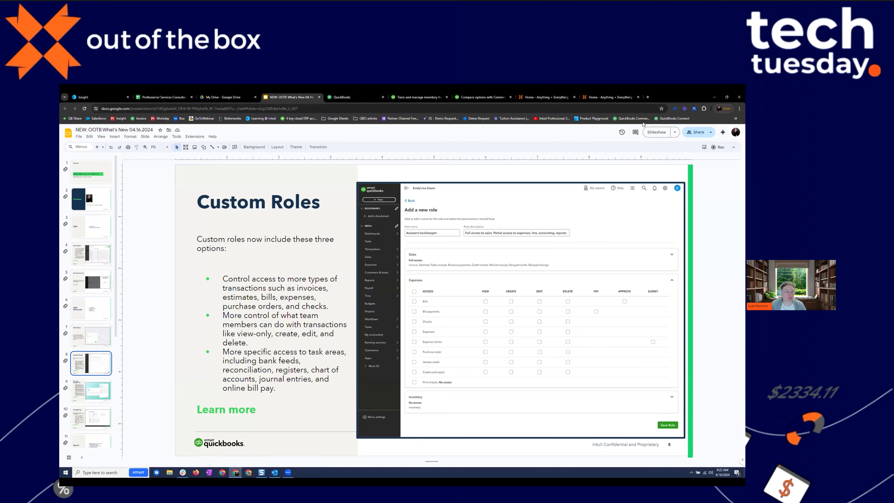
left_click(646, 132)
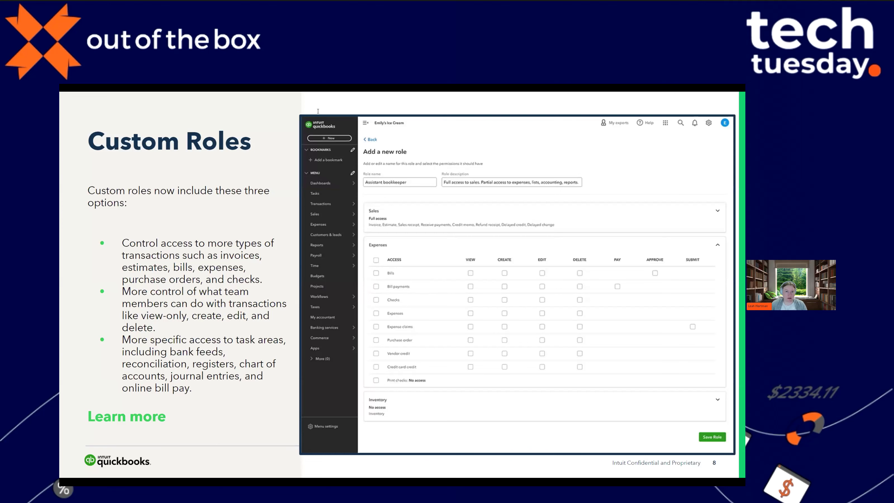
key("Escape")
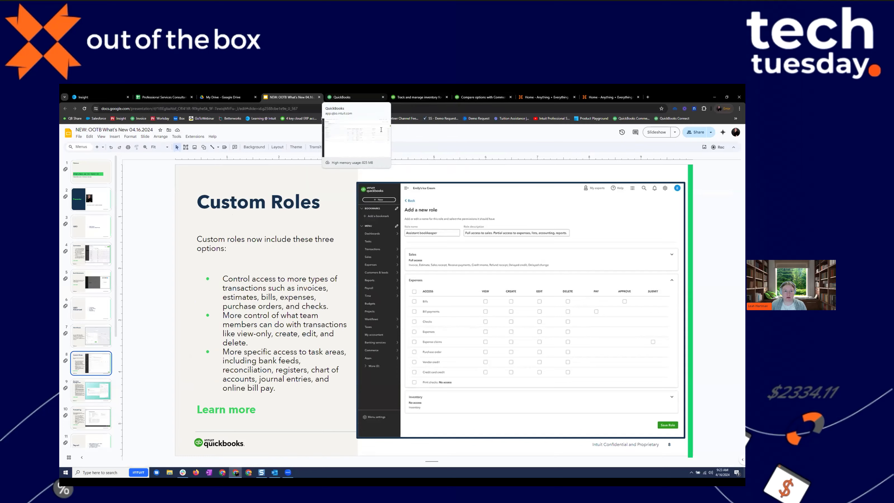
- Move the QuickBooks tab into its own maximized browser window, then return to the Custom Roles slide in Google Slides
left_click(352, 97)
left_click_drag(352, 97, 231, 133)
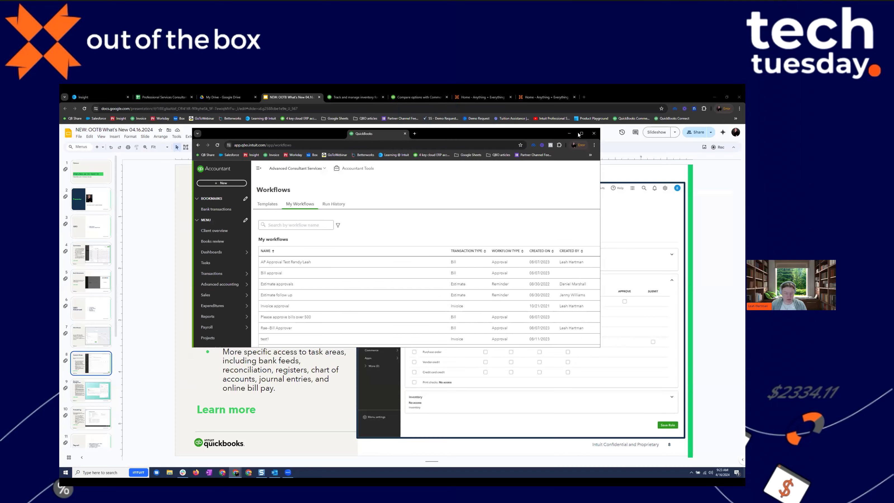
double_click(568, 132)
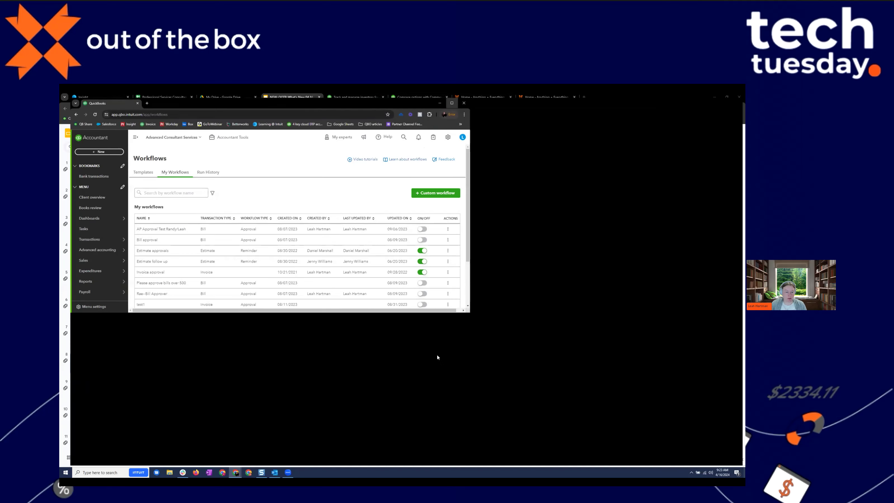
left_click(239, 472)
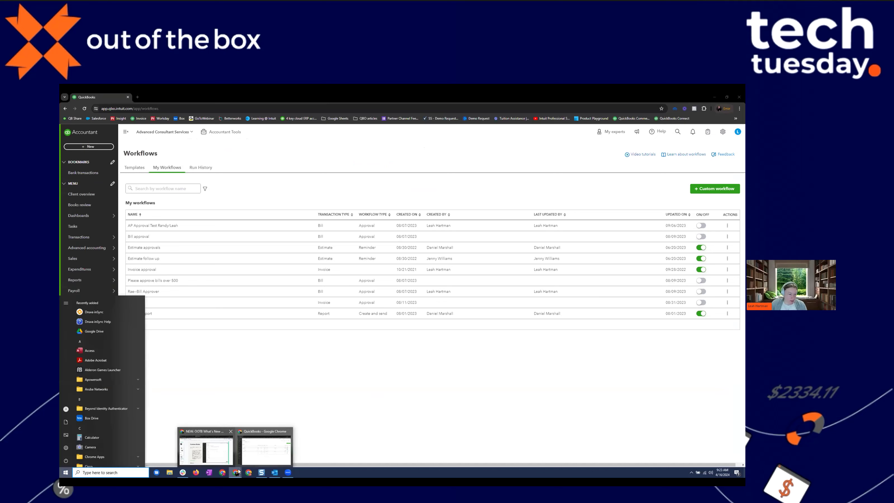
left_click(208, 448)
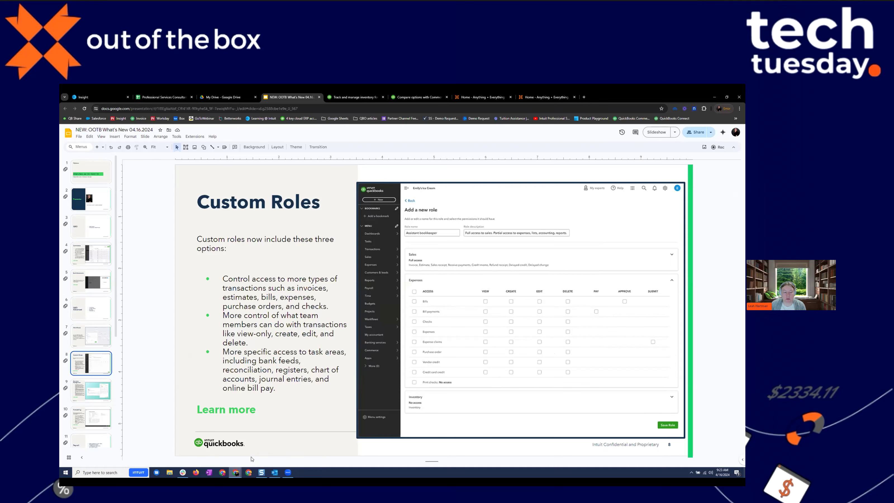
- Switch to the QuickBooks window and open the company's user management page
left_click(264, 449)
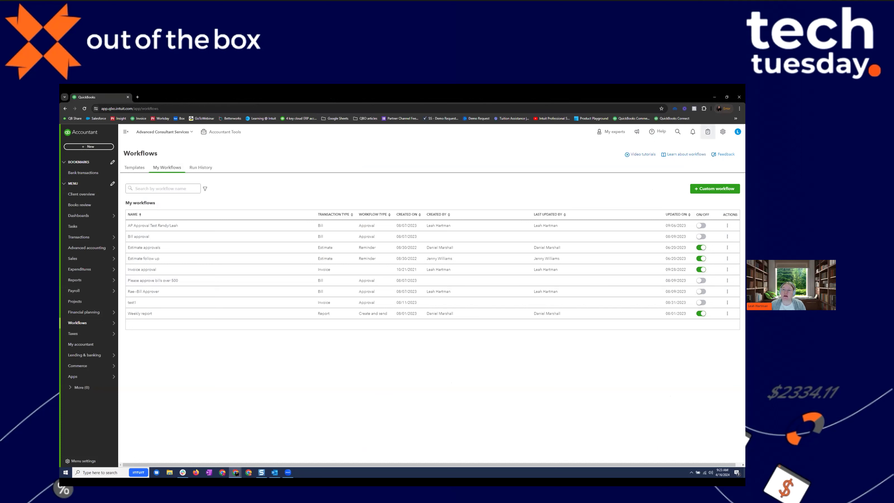
left_click(723, 132)
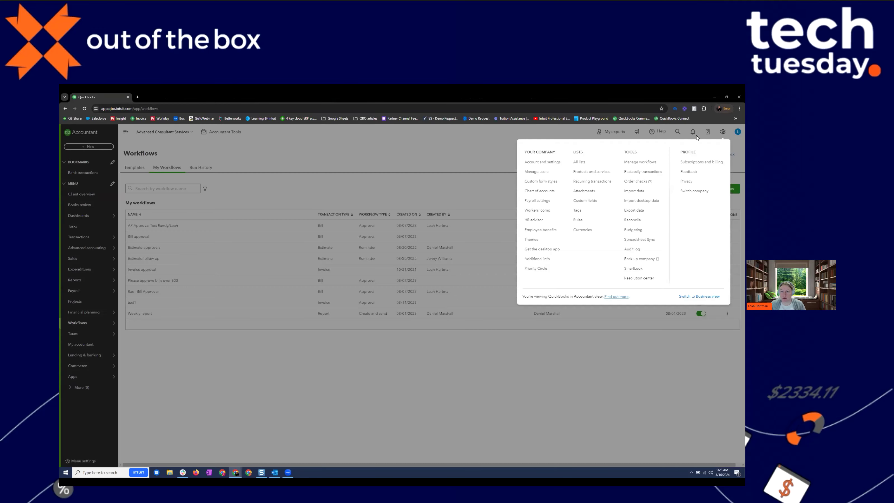
left_click(550, 173)
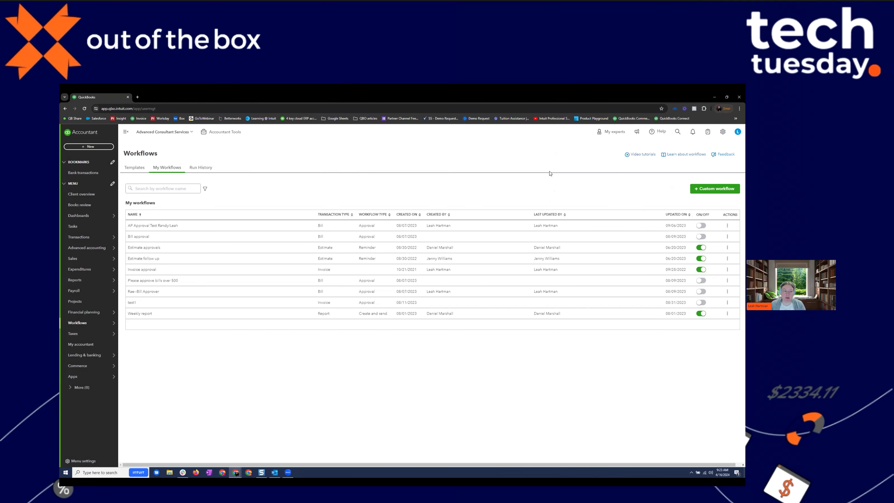
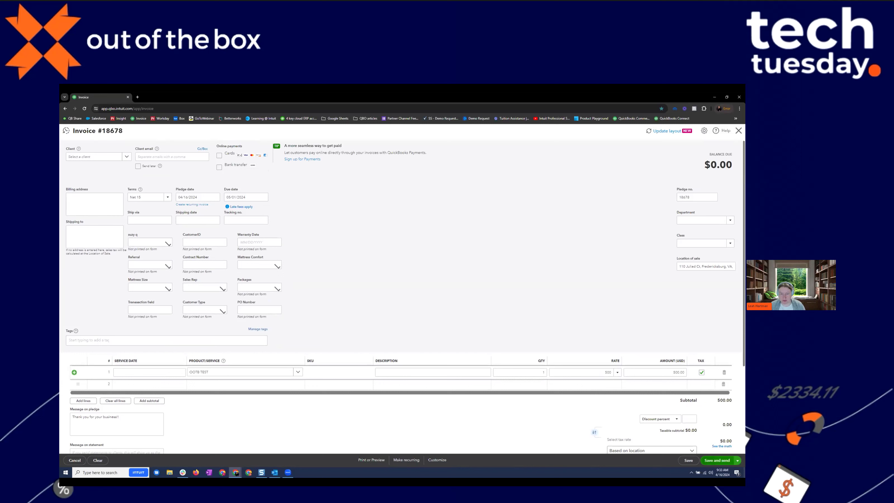
- Select a client for the invoice containing the OOTB TEST item and try to save the invoice
left_click(124, 157)
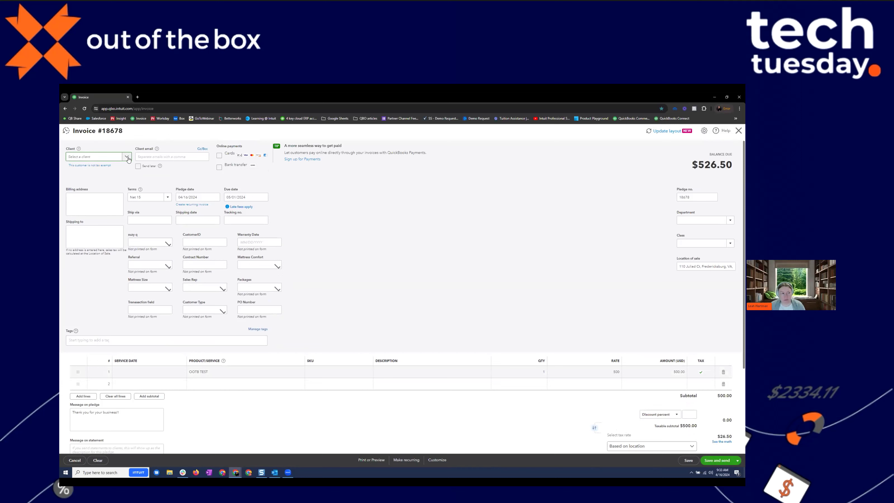
left_click(128, 160)
left_click(104, 180)
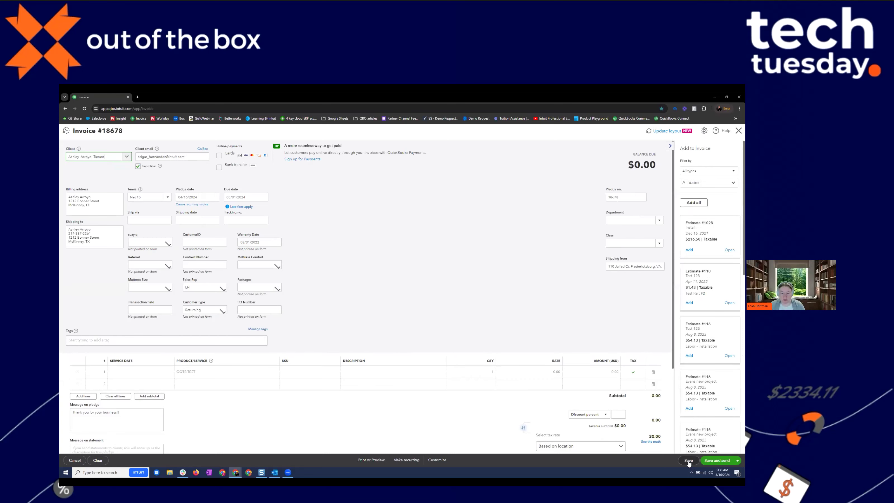
left_click(687, 464)
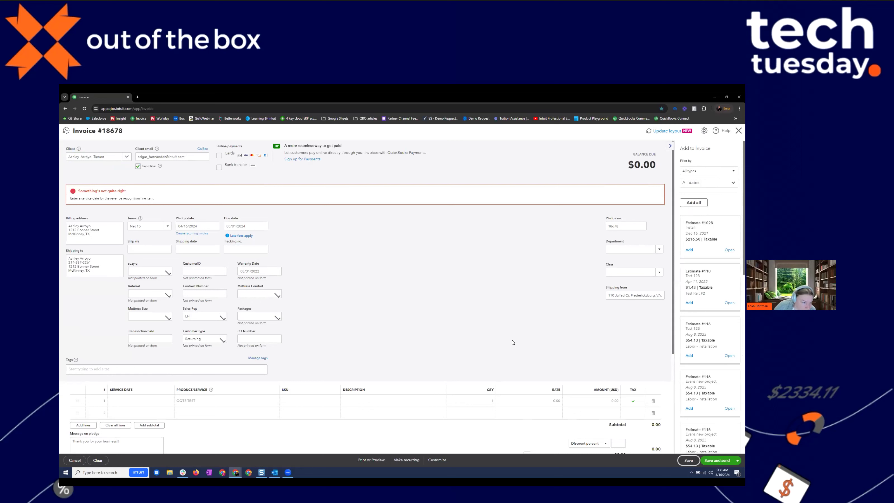
- Set the OOTB TEST line's service date to 04/16/2024 and save the invoice
left_click(163, 402)
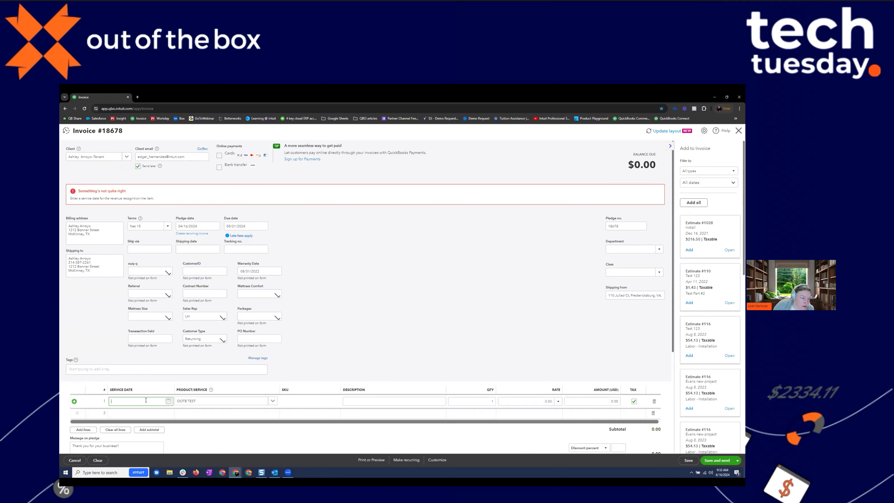
left_click(169, 402)
left_click(135, 366)
left_click(689, 460)
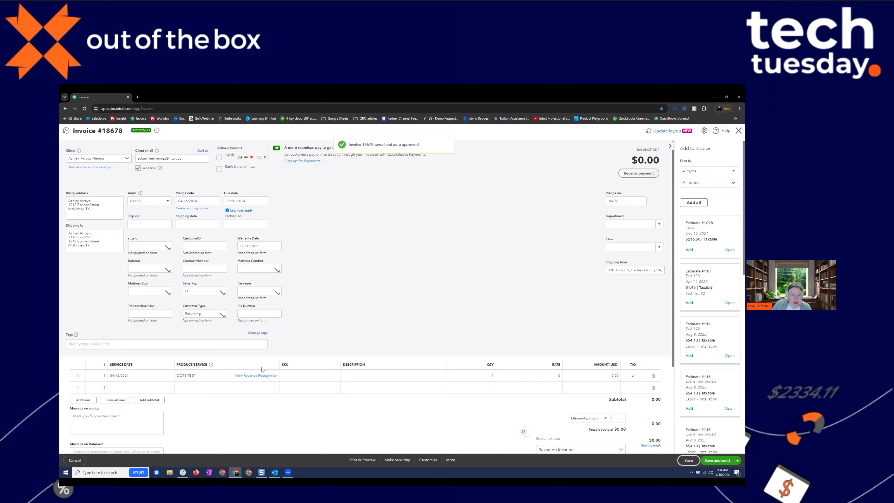
- View the OOTB TEST line's revenue recognition schedule and its Recognize now options, then close the schedule without recognizing revenue
left_click(253, 375)
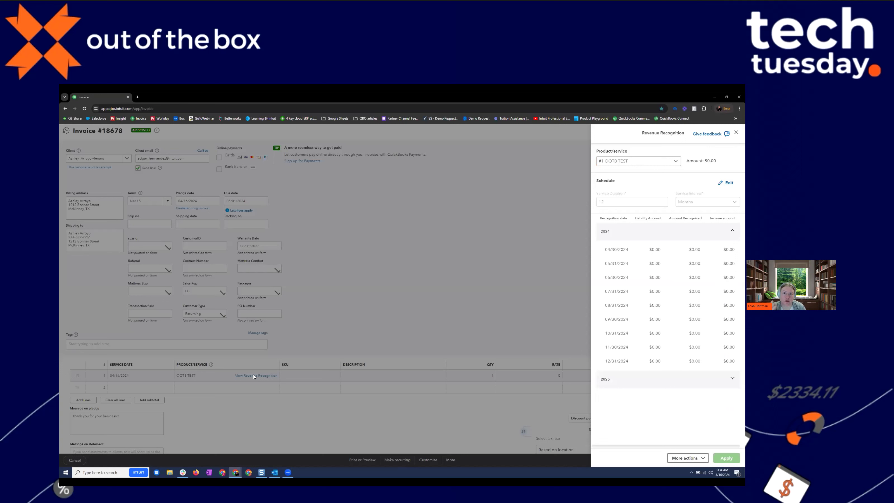
left_click(664, 164)
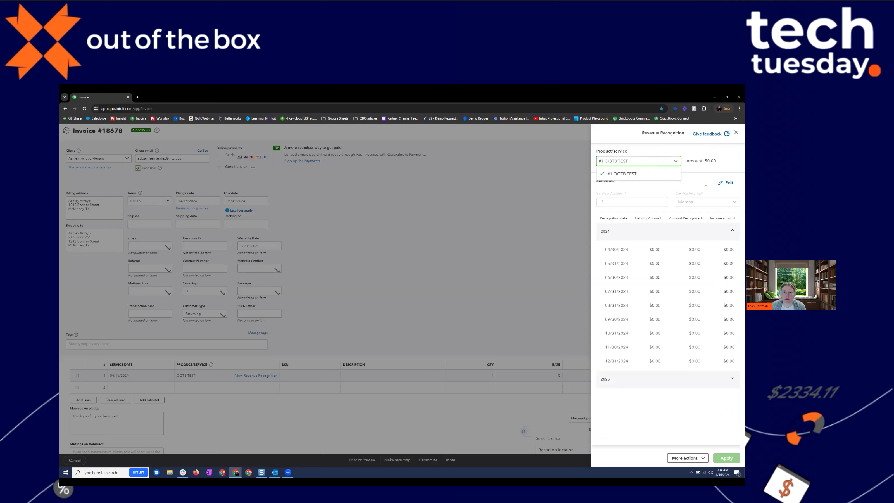
left_click(688, 177)
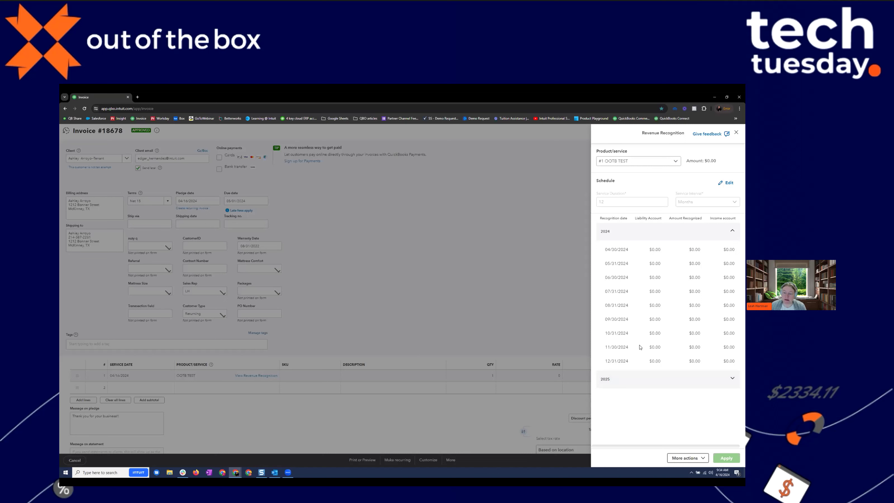
left_click(701, 456)
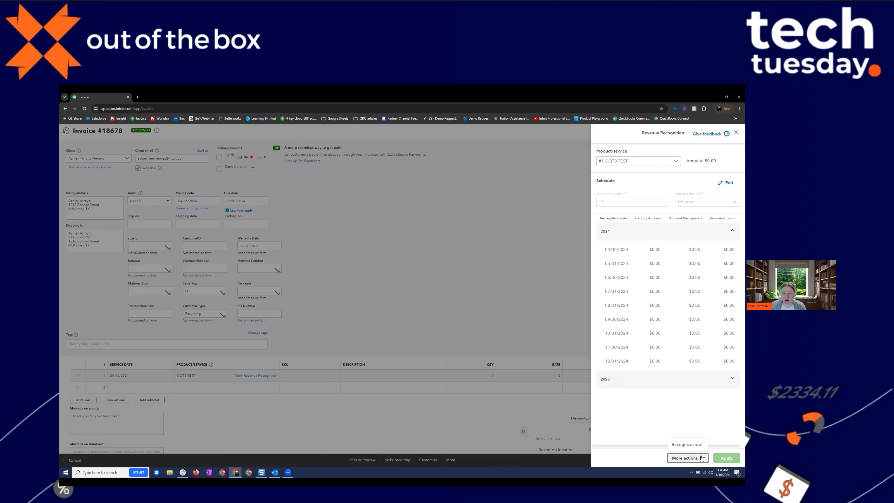
left_click(699, 446)
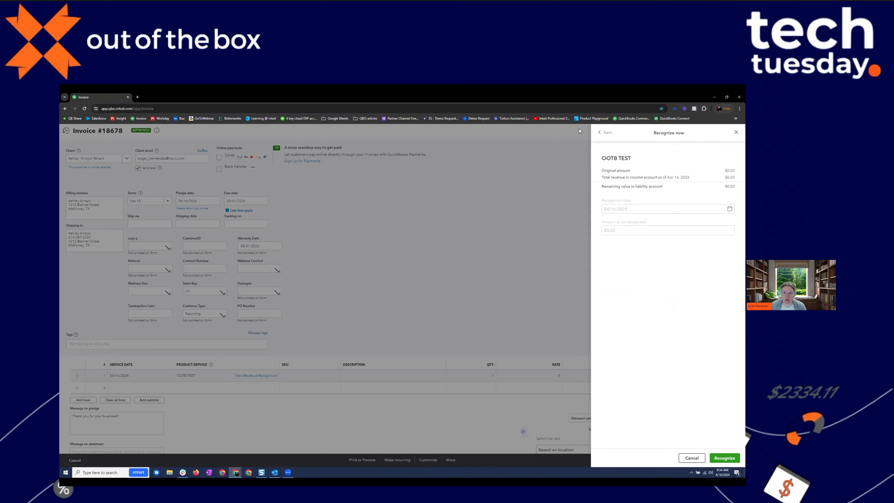
left_click(604, 133)
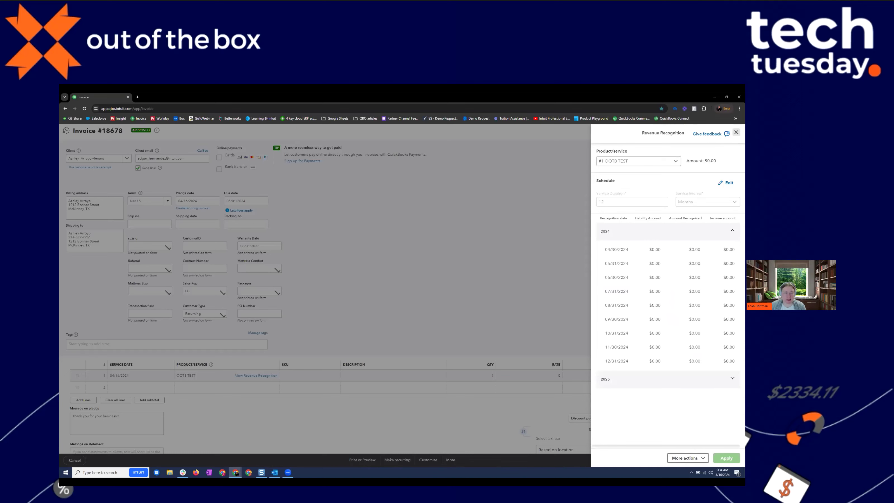
left_click(736, 132)
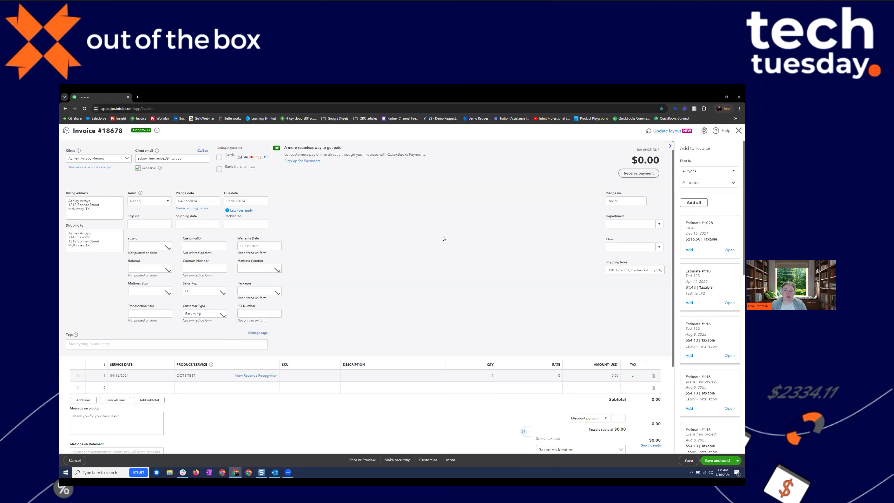
- Switch the invoice form to the updated layout and dismiss its introduction
left_click(667, 132)
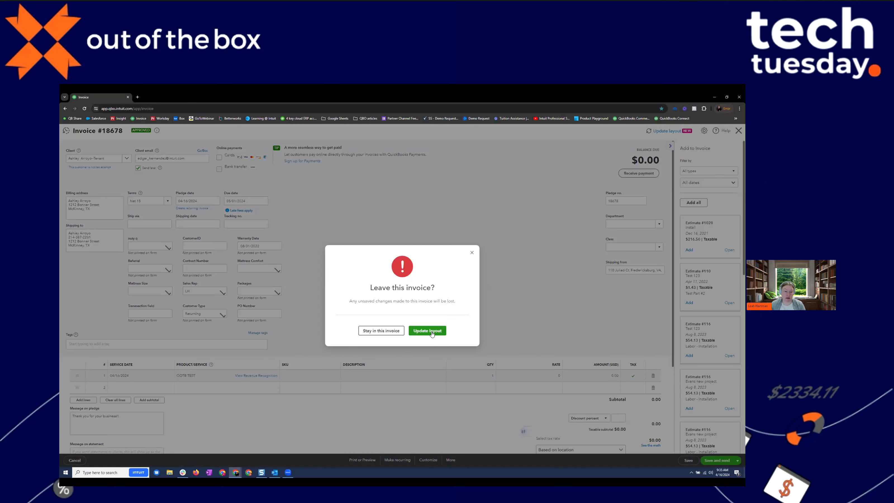
left_click(433, 333)
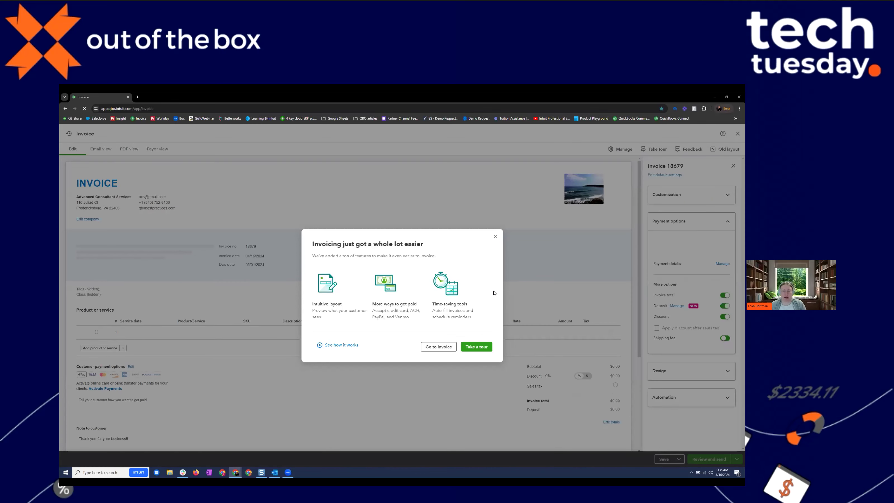
left_click(495, 238)
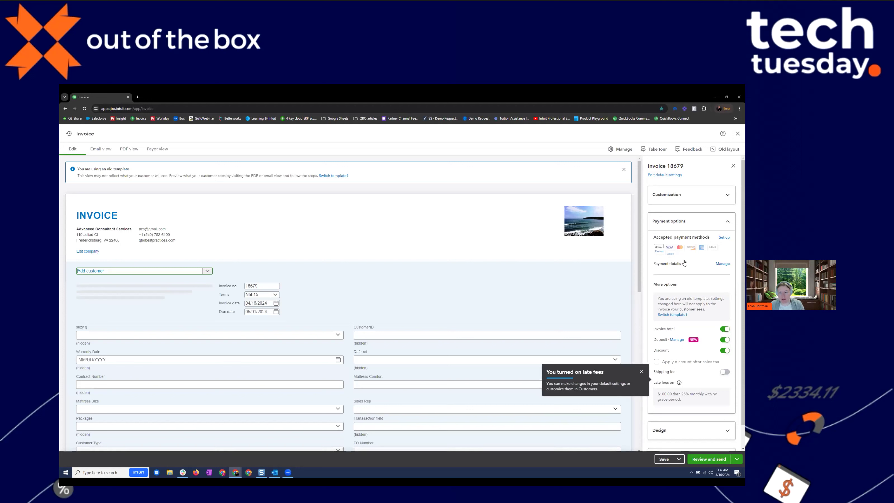
- Look through the new invoice's Design and Automation settings and select the recommended Modern template
left_click(686, 221)
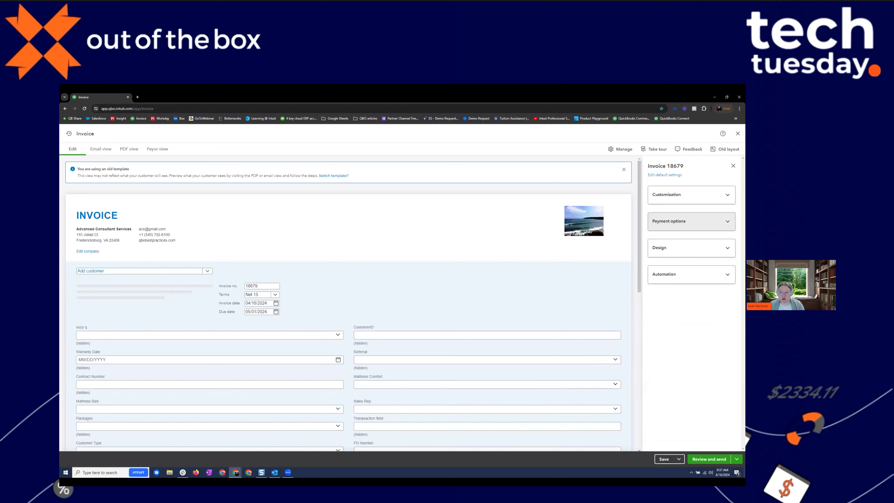
left_click(687, 248)
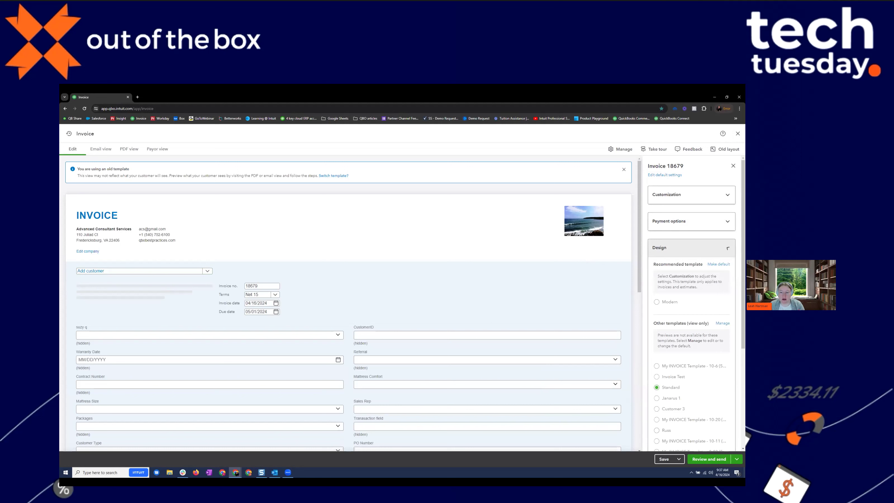
left_click(687, 248)
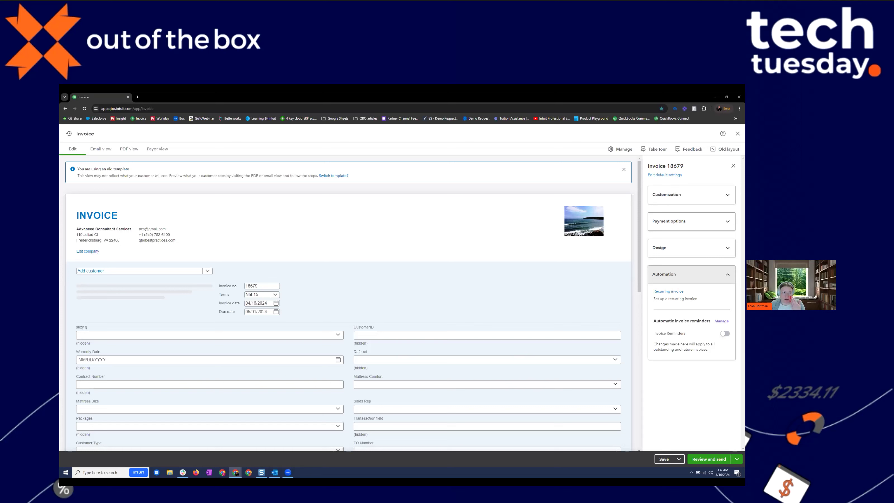
left_click(669, 248)
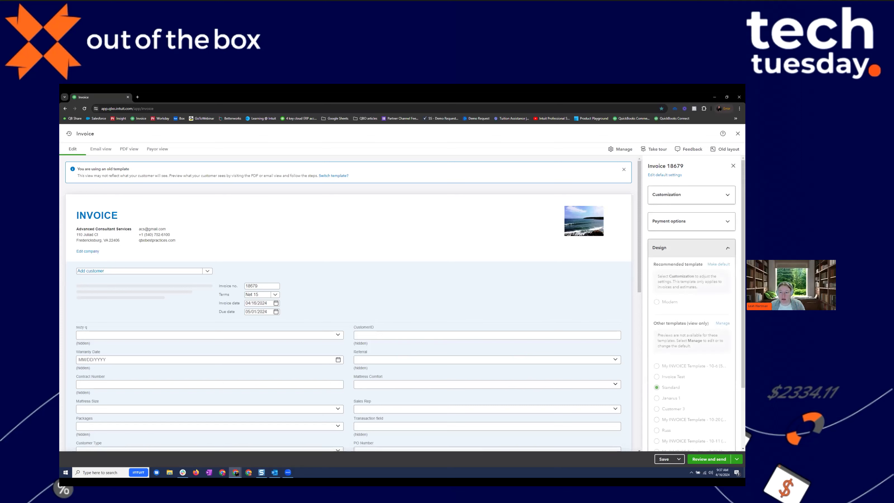
left_click(656, 302)
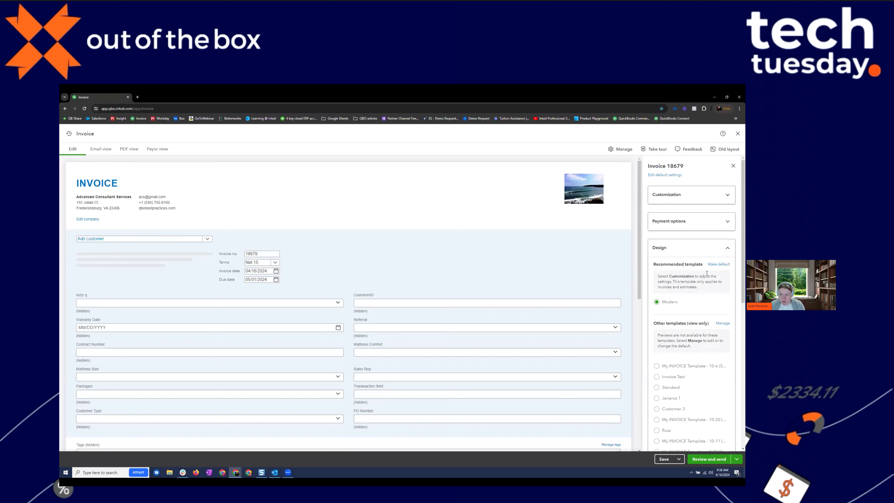
- Examine the available templates, color and font options, and the sections of the new invoice form
scroll(692, 303, "down", 6)
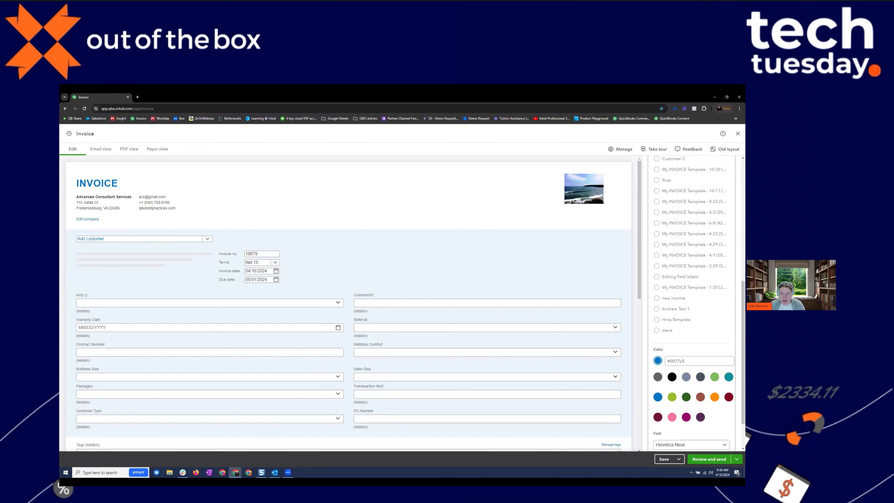
scroll(692, 303, "up", 6)
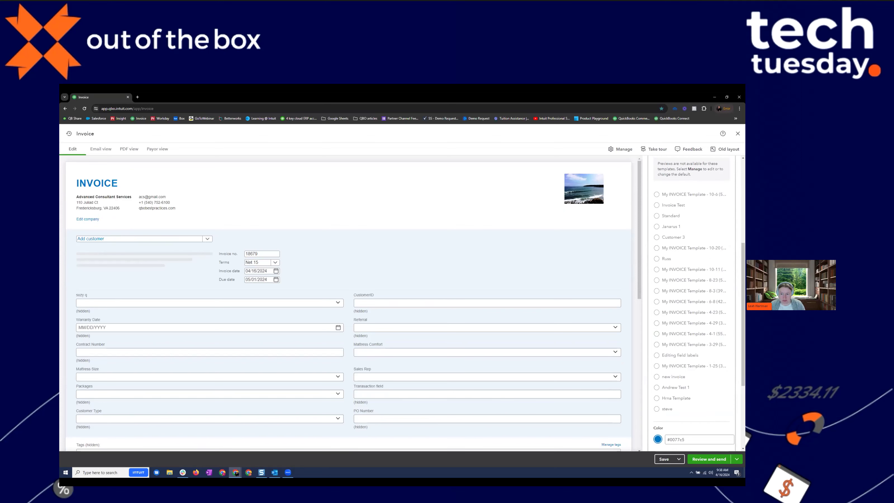
scroll(692, 303, "down", 6)
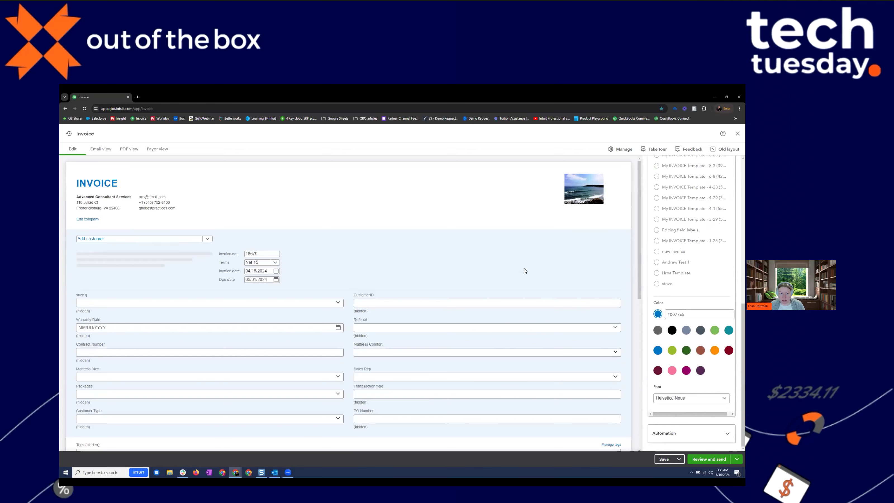
scroll(547, 280, "down", 10)
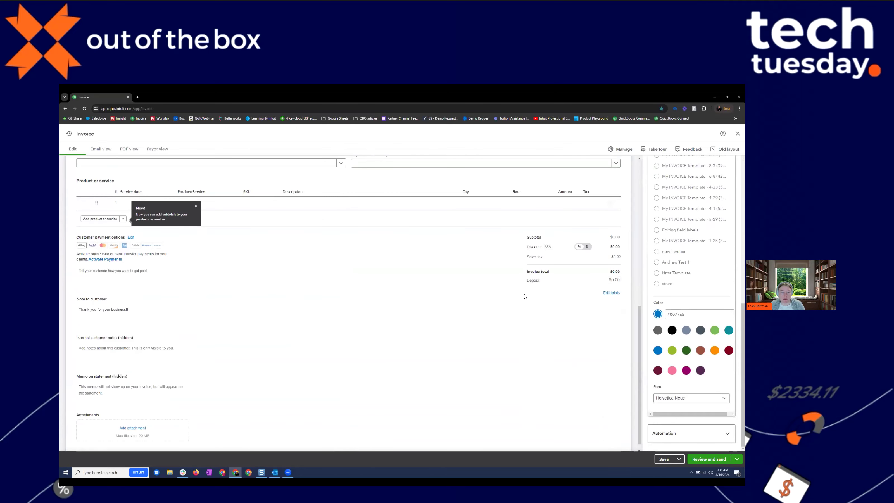
scroll(300, 340, "down", 1)
scroll(299, 340, "up", 5)
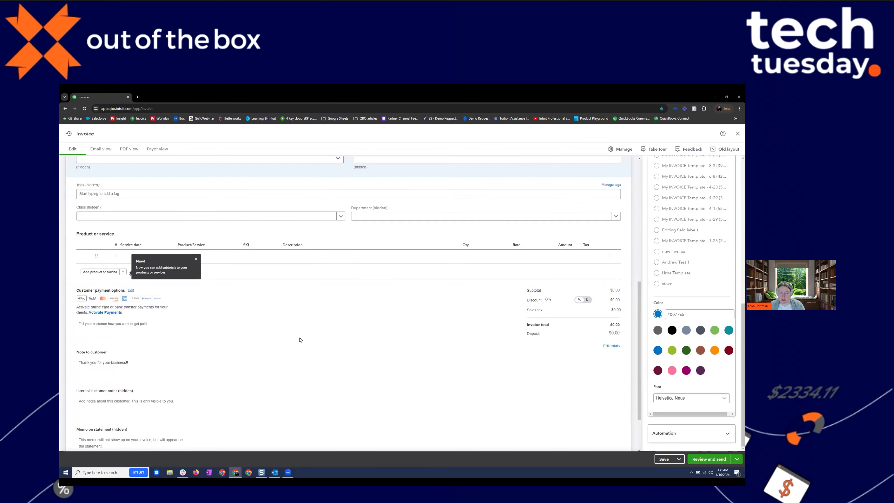
scroll(300, 339, "up", 3)
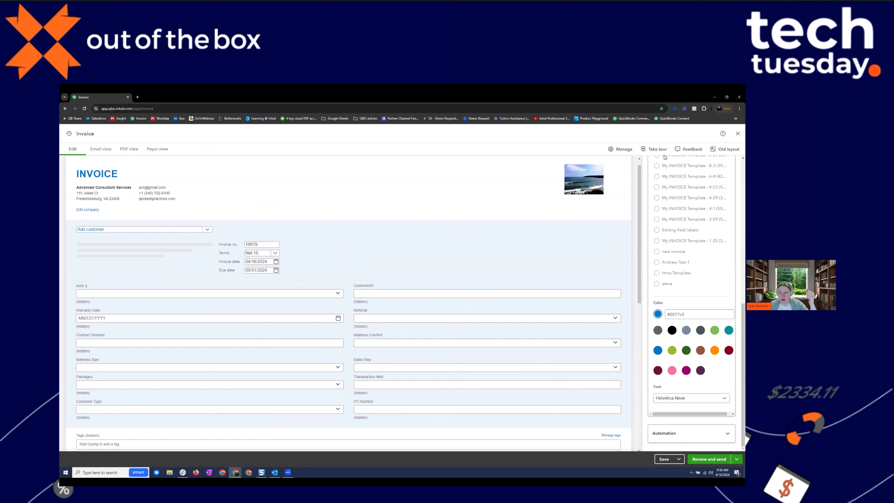
- Try to switch the invoice form back to the old layout, dismiss the layout dialogs, and close the invoice
left_click(725, 149)
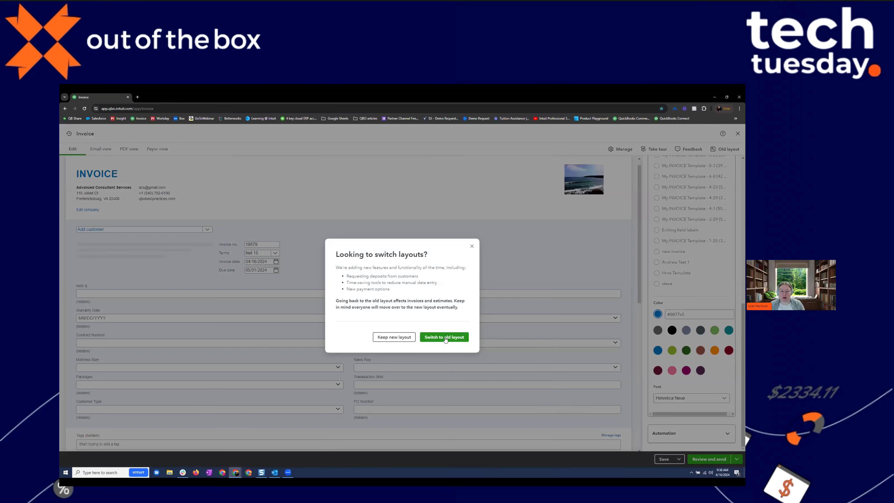
left_click(445, 338)
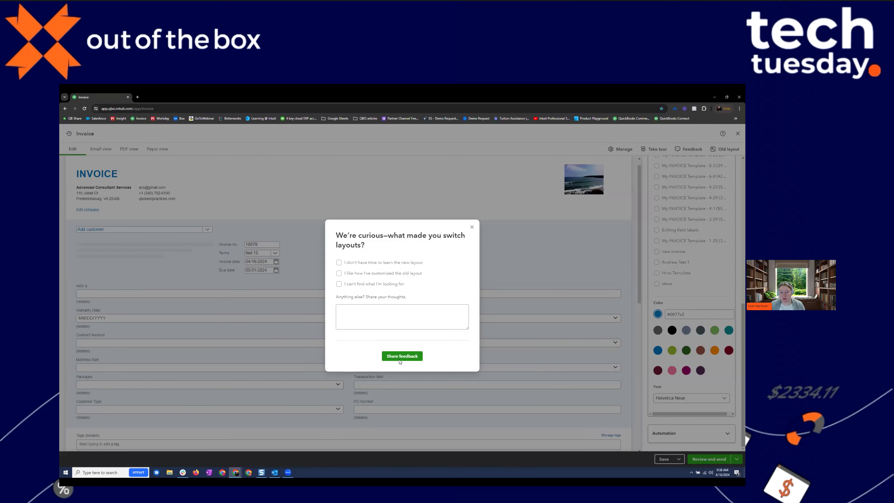
key("space")
key("Return")
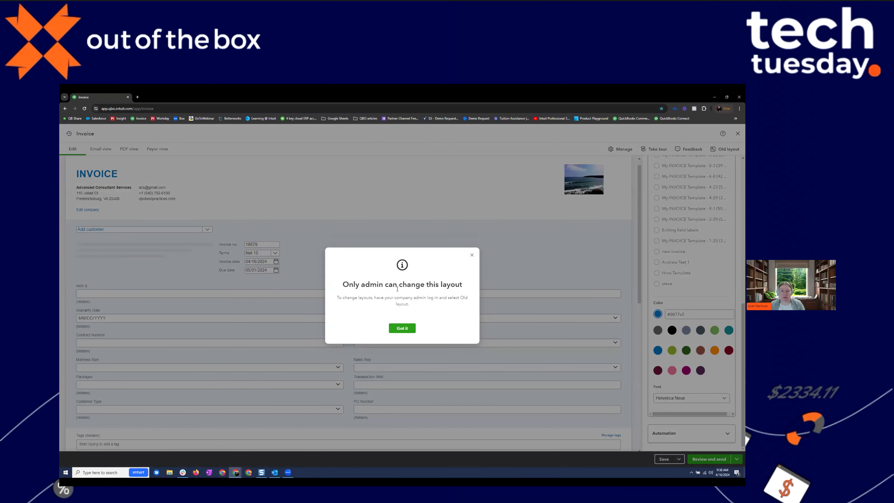
key("Return")
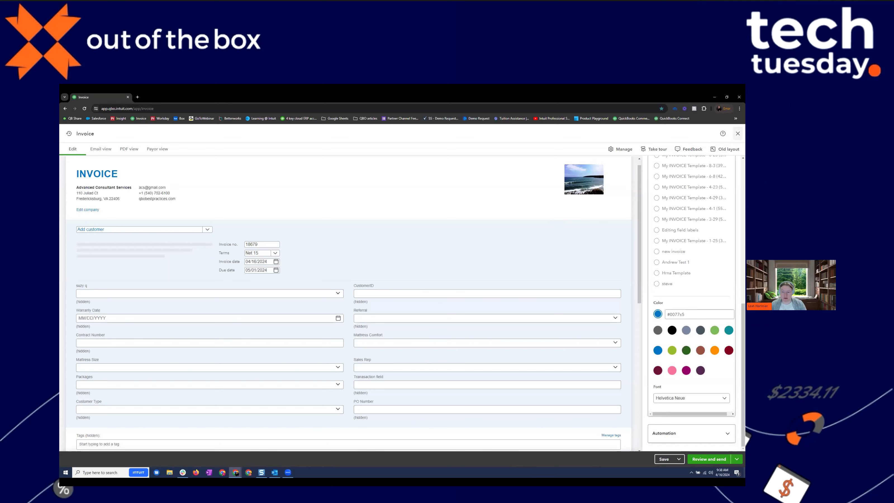
left_click(738, 133)
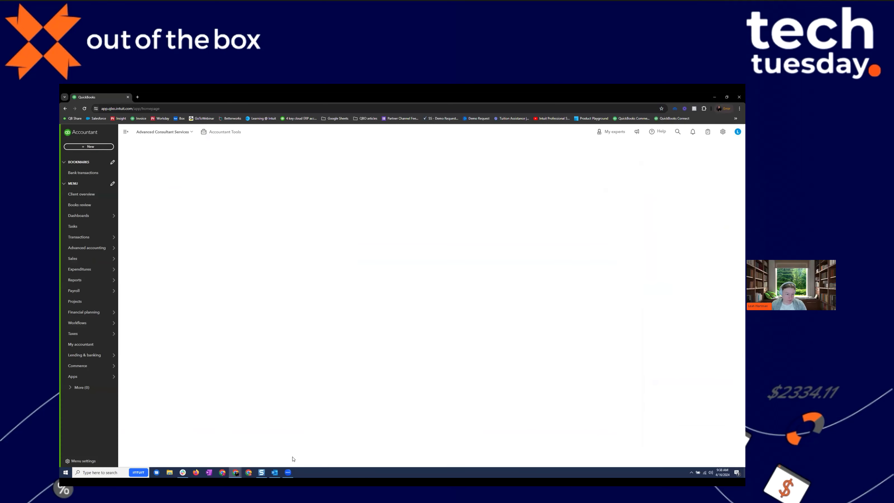
- Switch to the What's New presentation in Google Slides and show the Forecasting slide
left_click(216, 458)
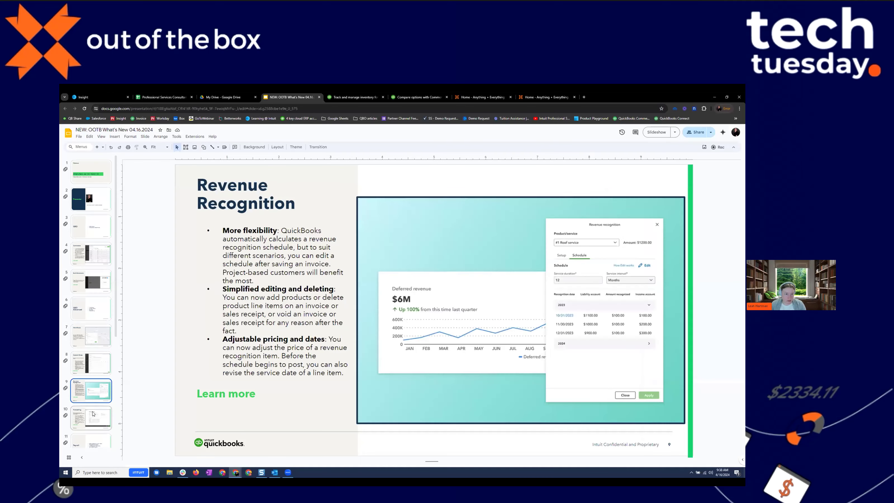
left_click(93, 414)
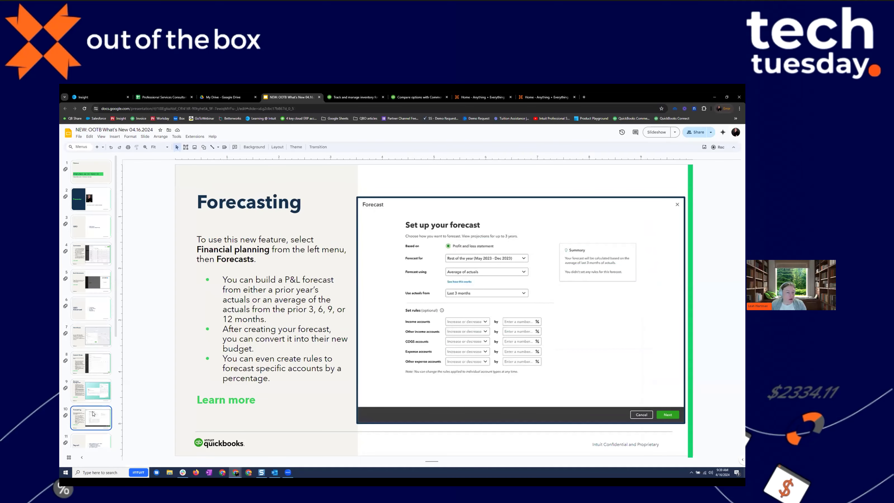